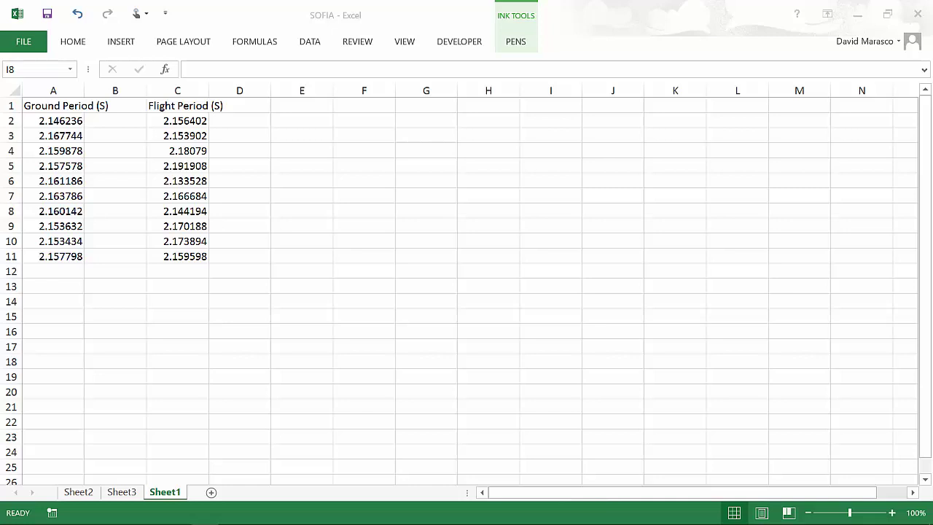
Step: Run Descriptive Statistics on the Ground Period values in A2:A11, with summary statistics output to a new worksheet
left_click(309, 41)
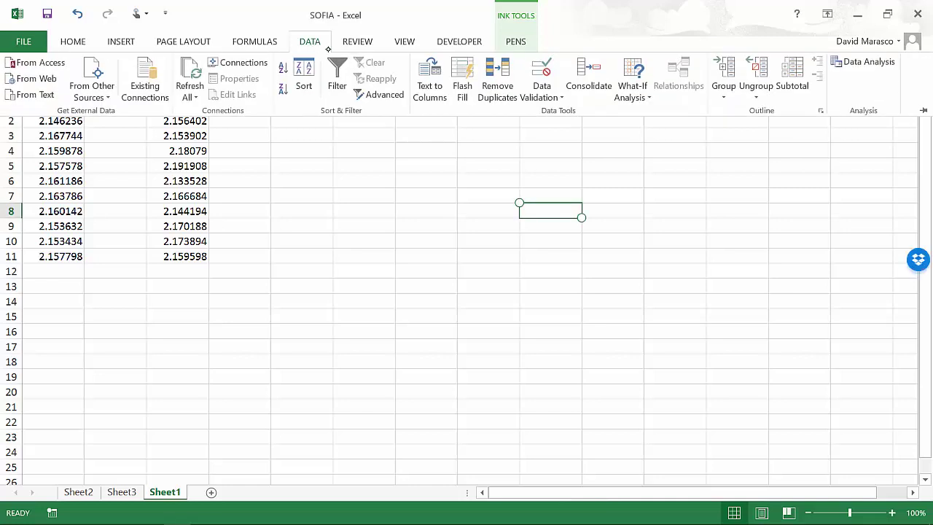
left_click(865, 63)
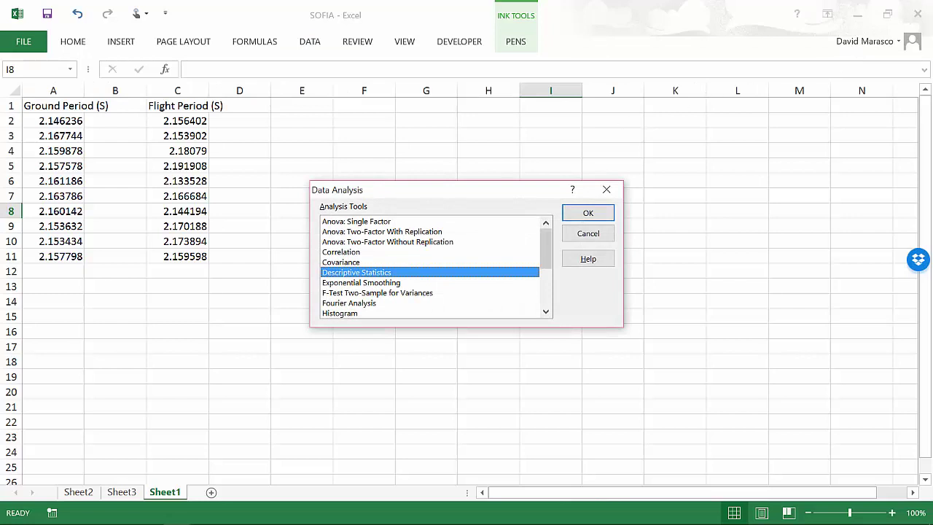
left_click(592, 213)
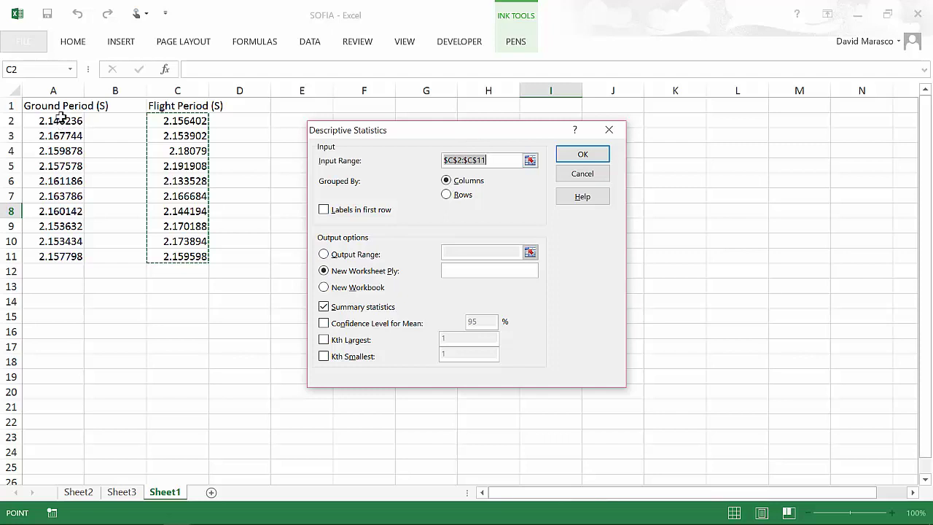
left_click_drag(59, 119, 58, 255)
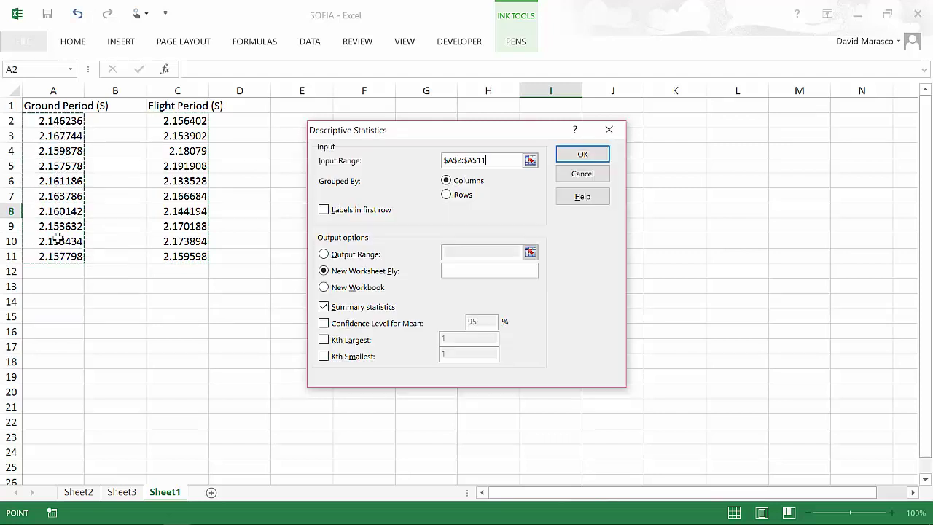
left_click(585, 154)
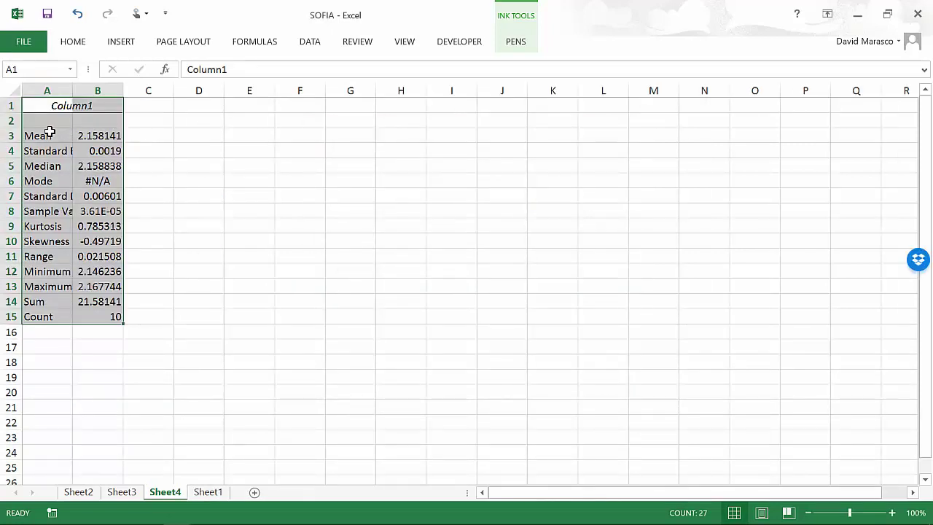
Step: Copy the ground data's mean from the new statistics sheet into cell A13 of Sheet1
left_click_drag(138, 134, 57, 136)
left_click_drag(138, 154, 46, 148)
left_click(108, 134)
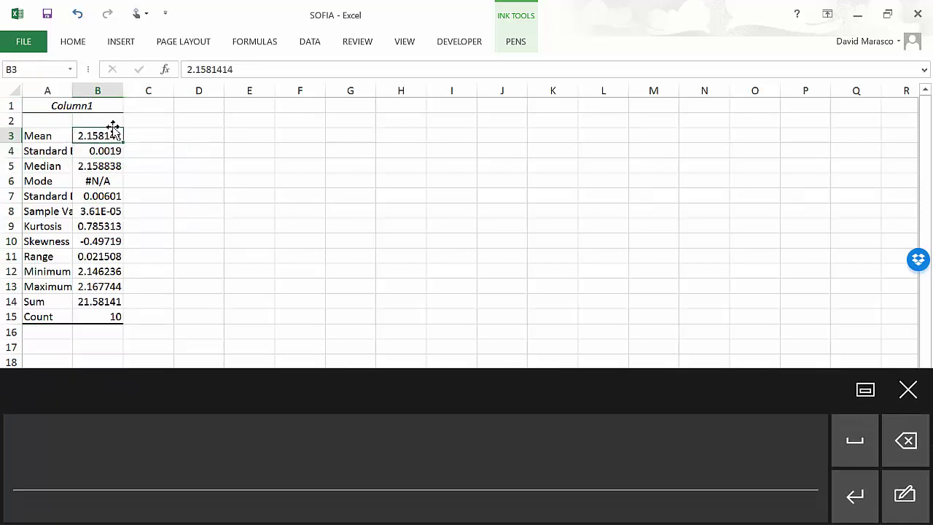
key("ctrl+c")
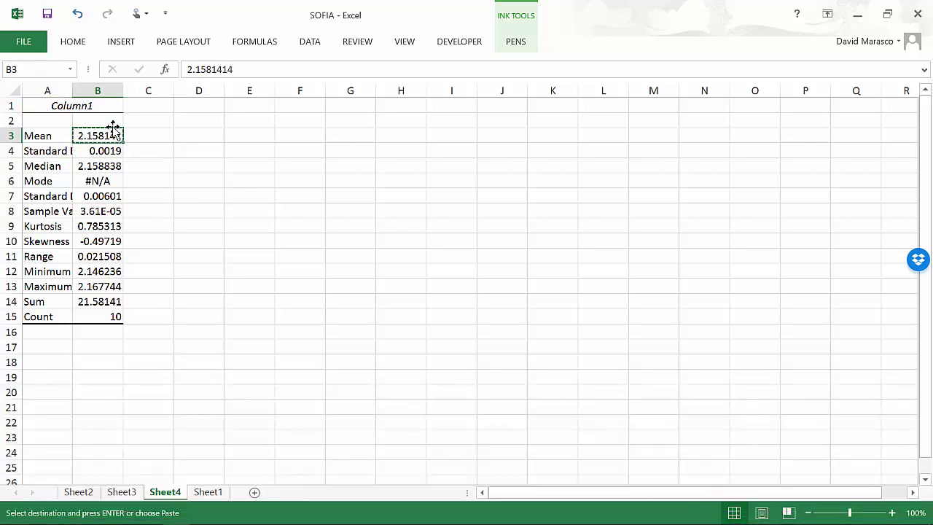
left_click(207, 491)
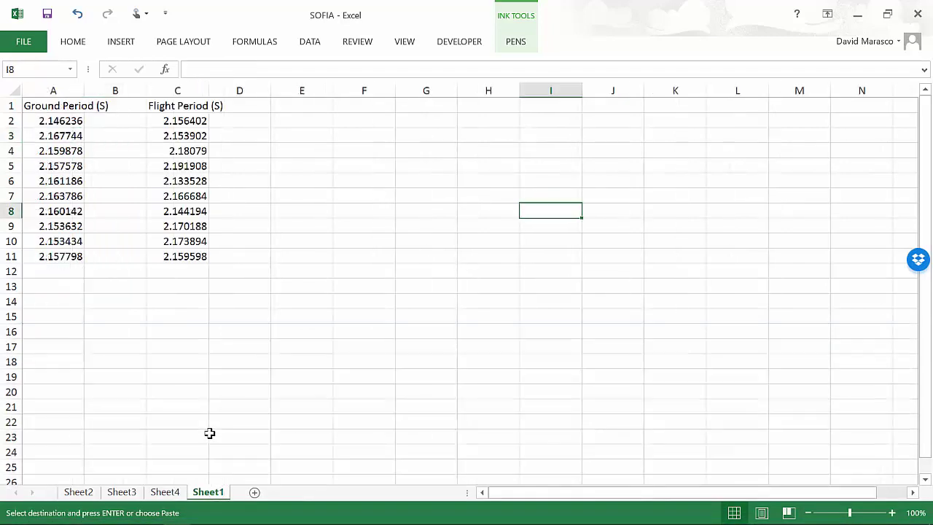
left_click(52, 285)
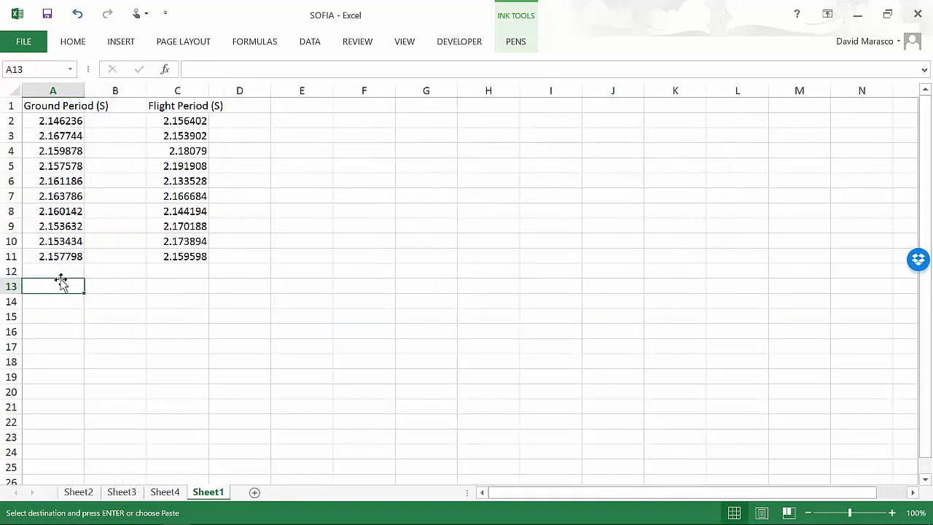
key("ctrl+v")
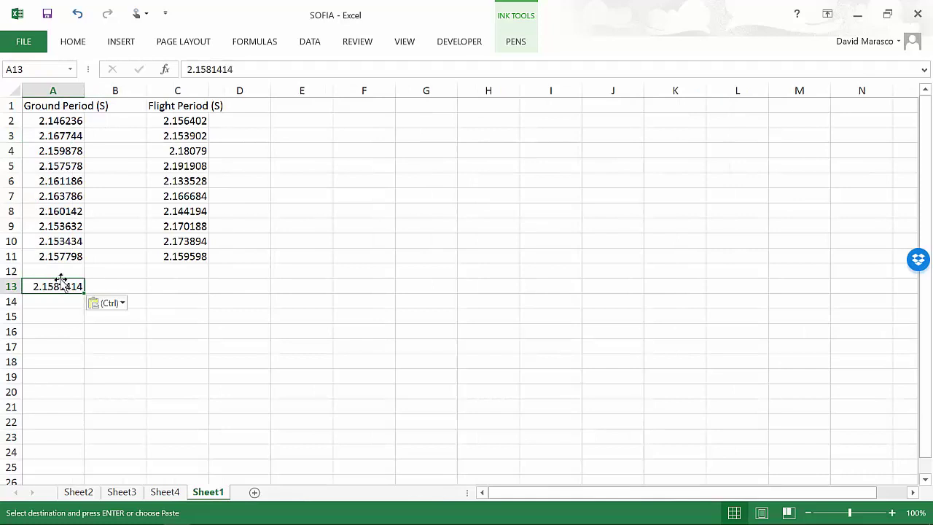
Step: Copy the ground data's standard error from Sheet4 into cell A14 of Sheet1
left_click(165, 492)
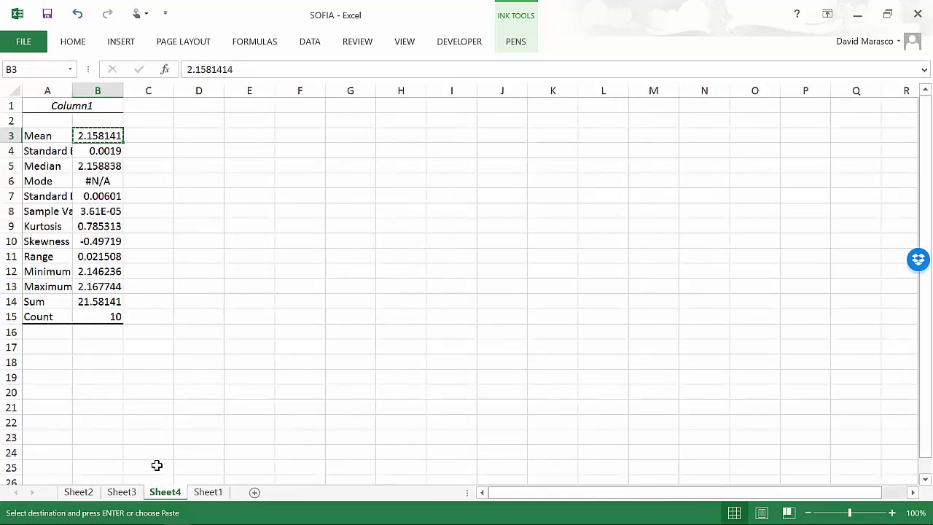
left_click(109, 151)
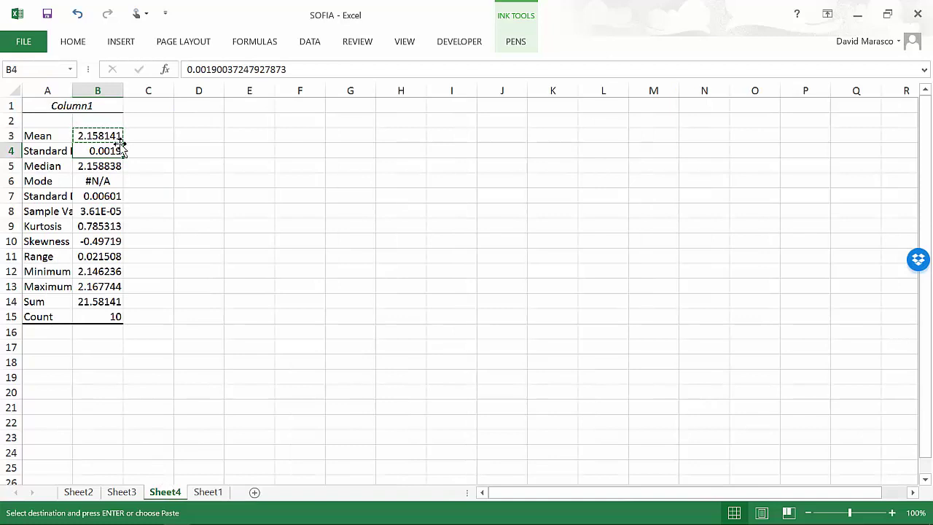
key("ctrl+c")
left_click(207, 492)
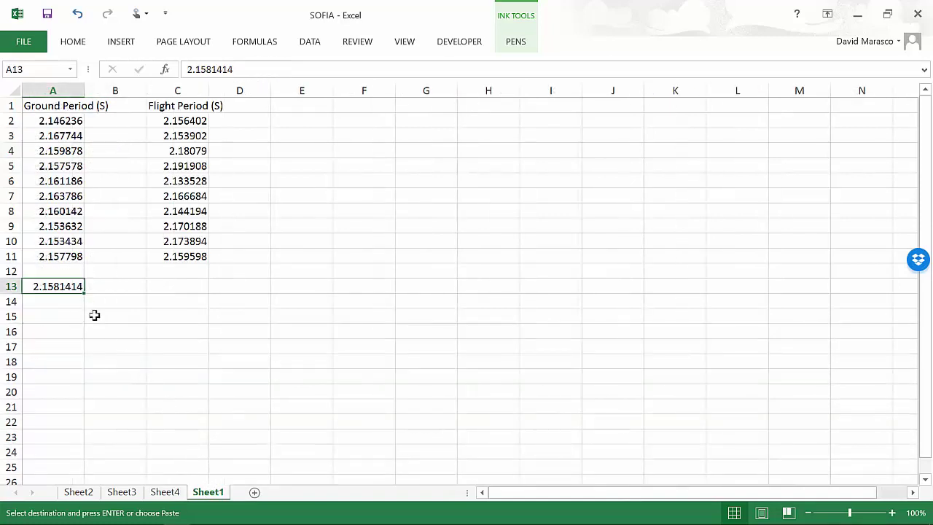
left_click(70, 305)
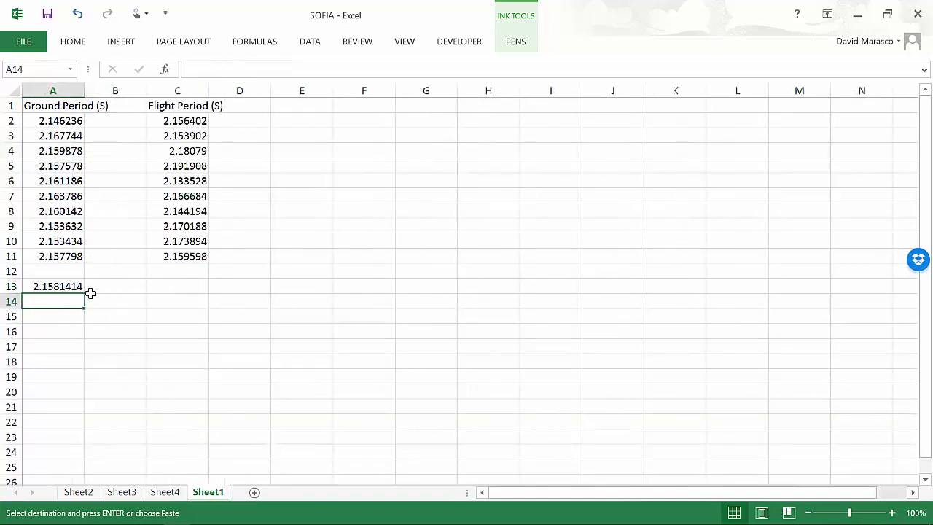
key("ctrl+v")
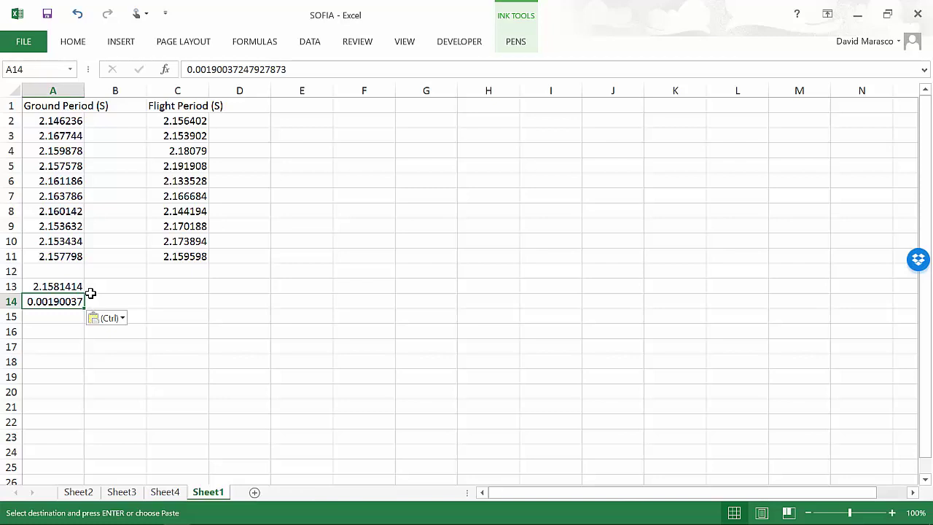
Step: Run Descriptive Statistics on the Flight Period values in C2:C11, with summary statistics output to a new worksheet
left_click(318, 41)
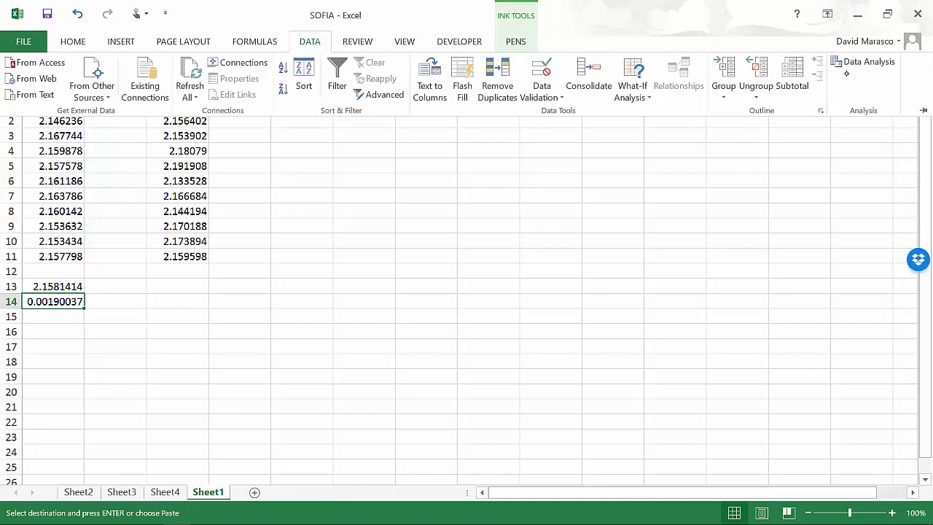
left_click(865, 62)
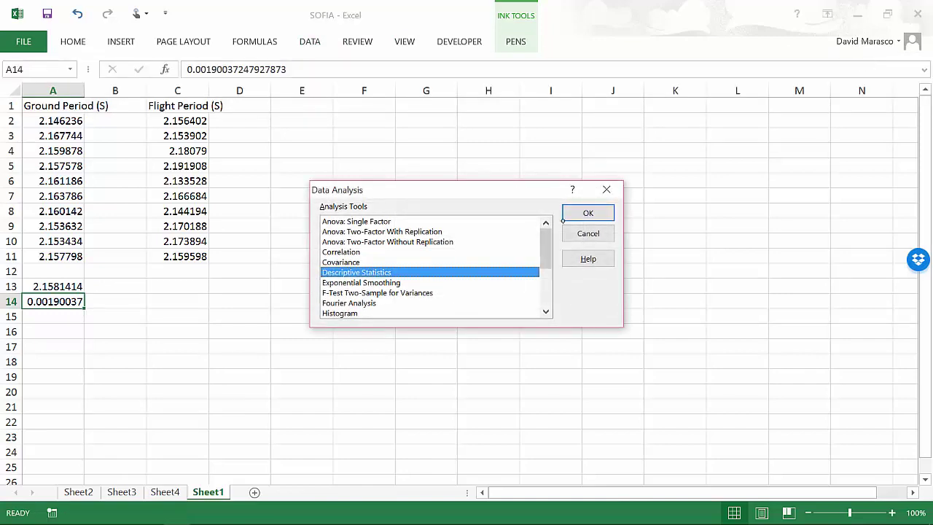
left_click(567, 217)
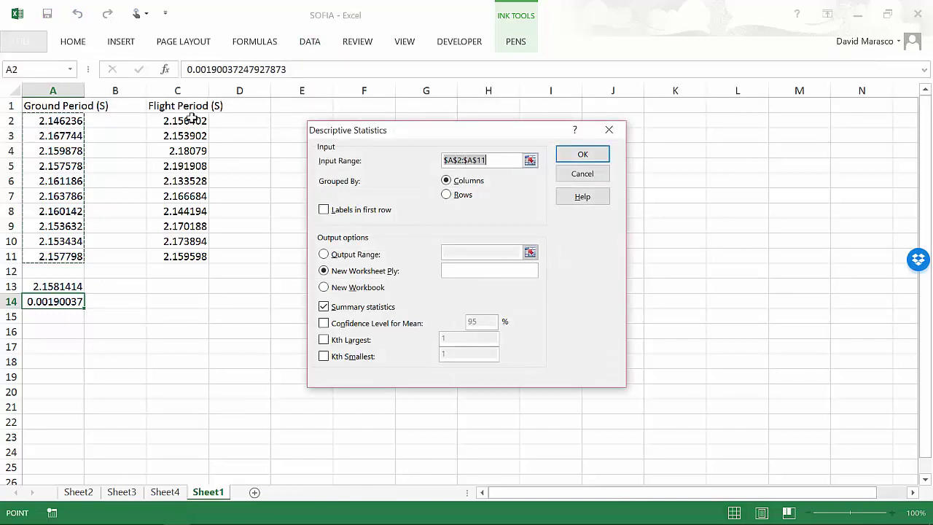
left_click_drag(189, 120, 187, 256)
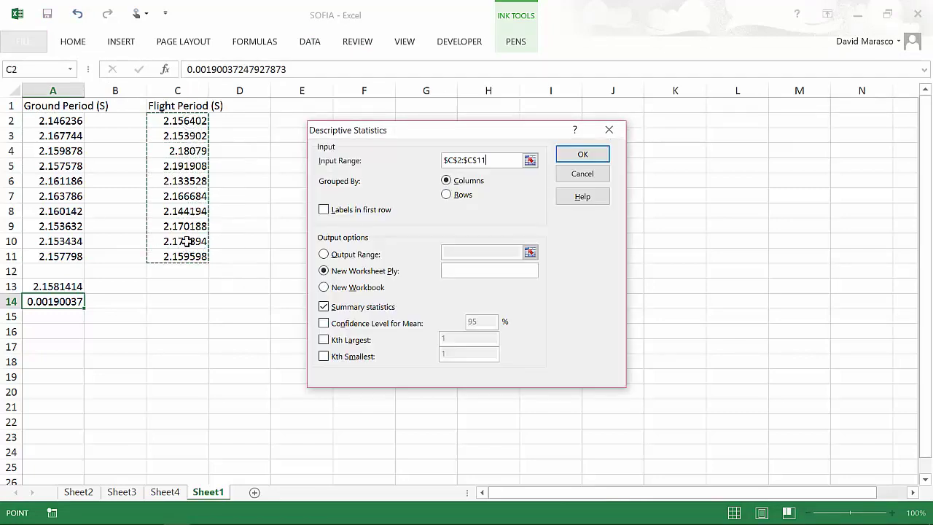
left_click(584, 154)
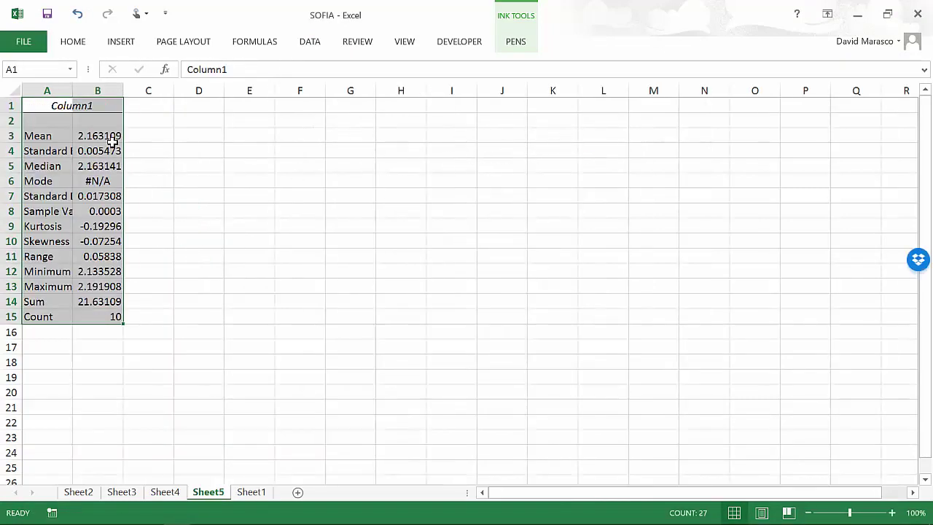
Step: Copy the flight data's mean from the new statistics sheet into cell C13 of Sheet1
left_click(111, 134)
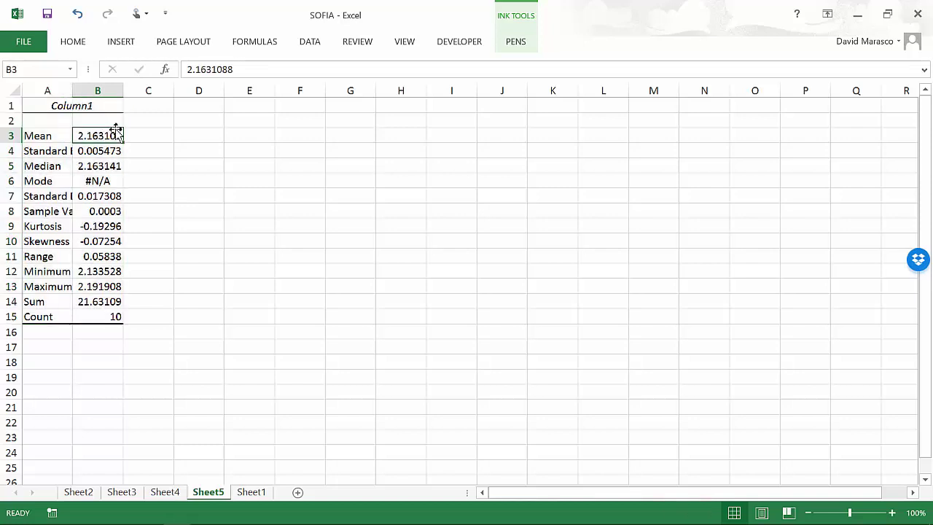
key("ctrl+c")
left_click(250, 492)
left_click(182, 285)
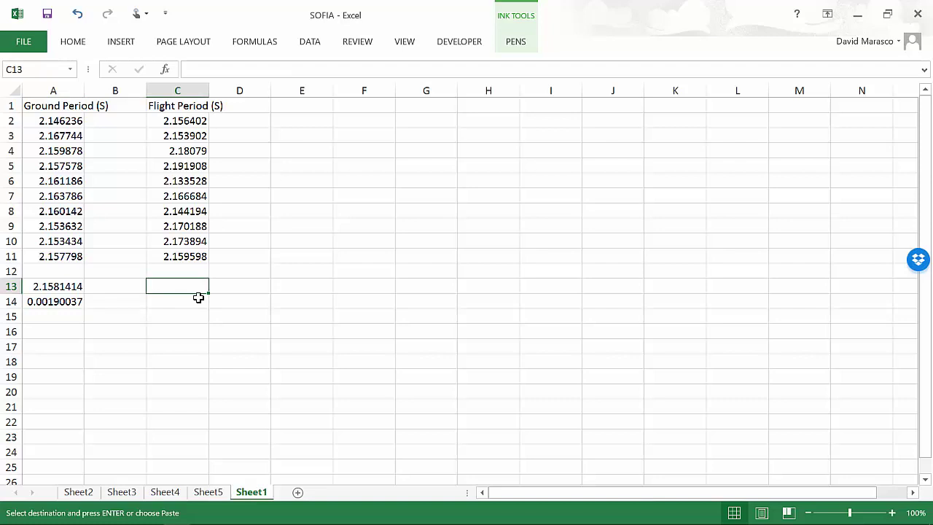
key("ctrl+v")
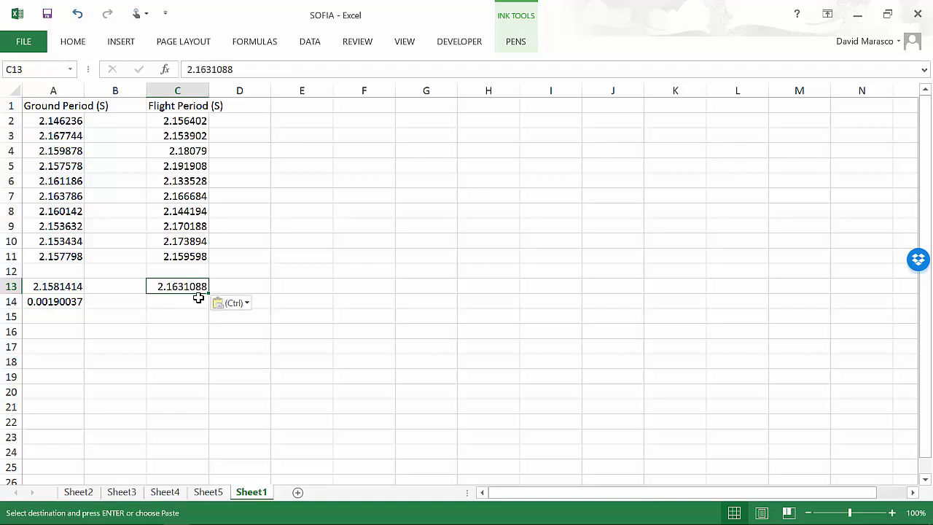
Step: Copy the flight data's standard error from Sheet5 into cell C14 of Sheet1
left_click(207, 489)
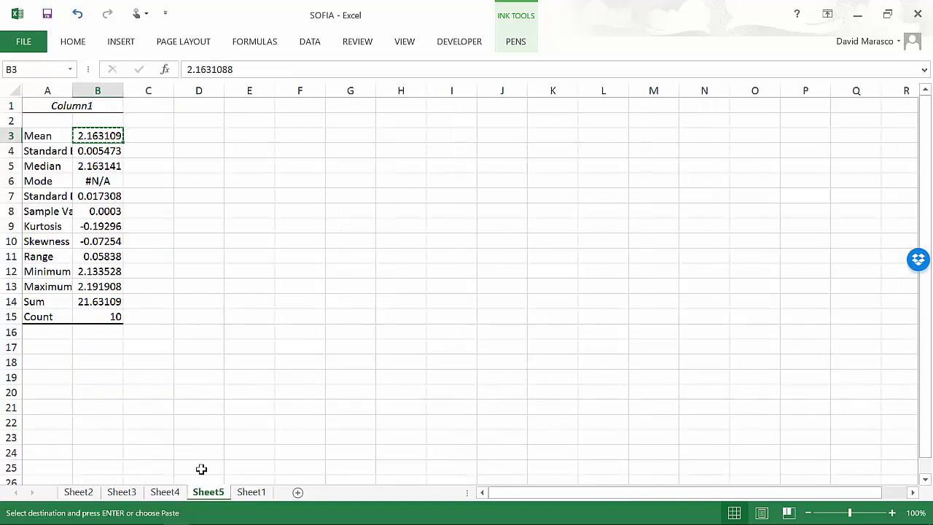
left_click(114, 152)
key("ctrl+c")
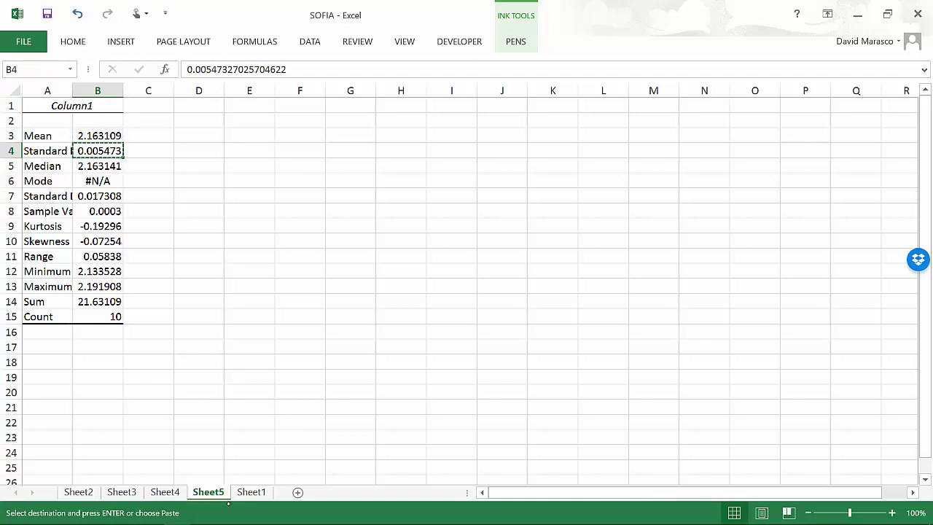
left_click(256, 491)
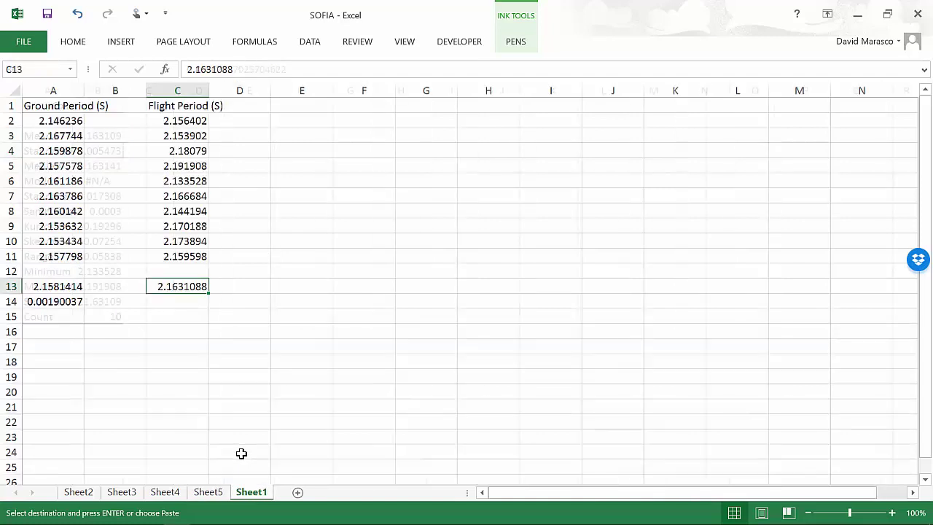
left_click(191, 300)
key("ctrl+v")
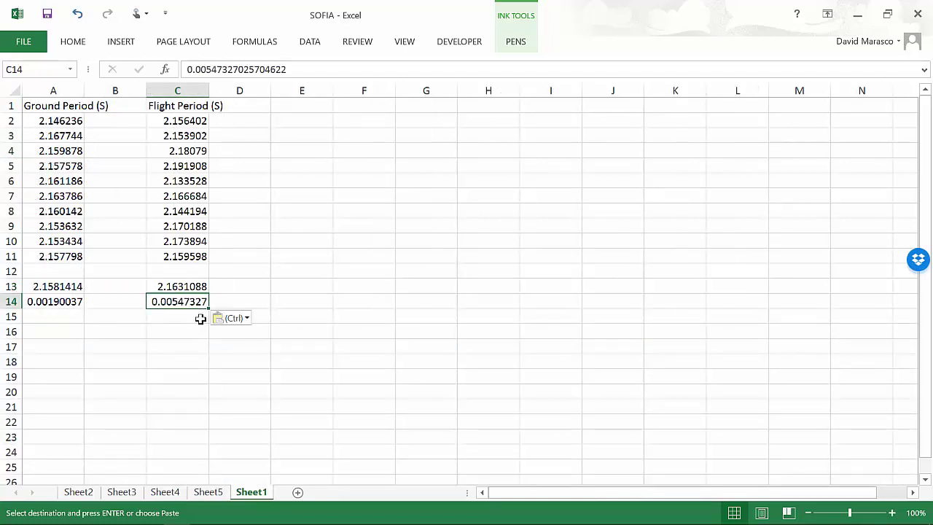
Step: Enter the label A-B in cell D13, beside the flight mean
key("Right")
key("Up")
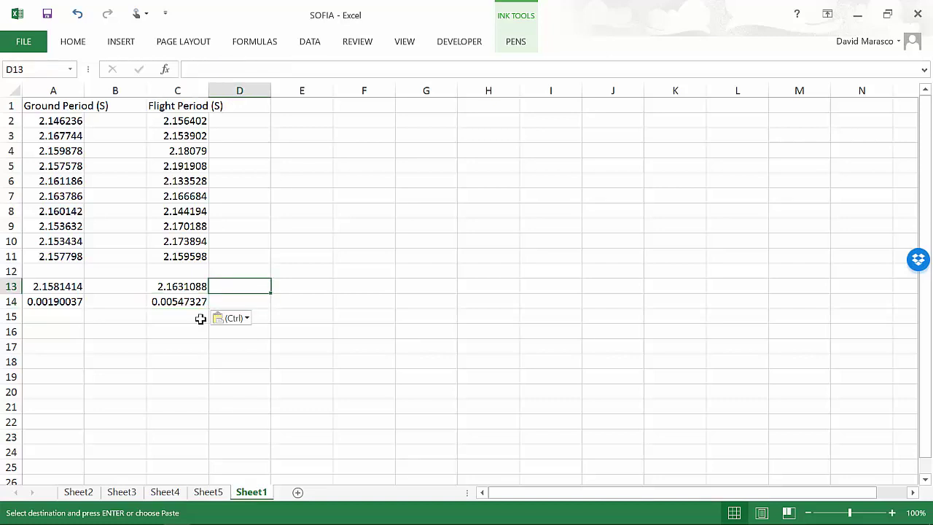
type("A-")
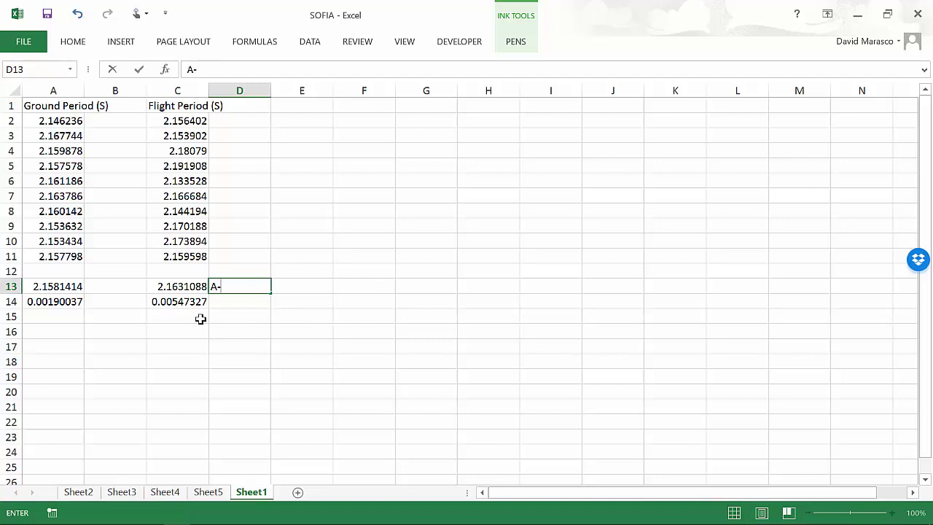
type("B")
key("Tab")
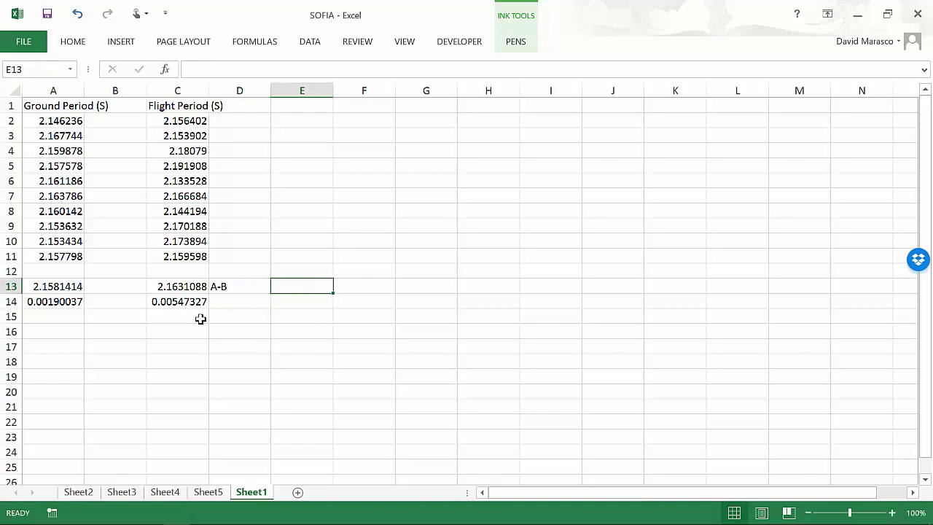
Step: Calculate the difference between the flight and ground means in cell E13 with the formula =C13-A13
type("=")
key("Left")
key("Left")
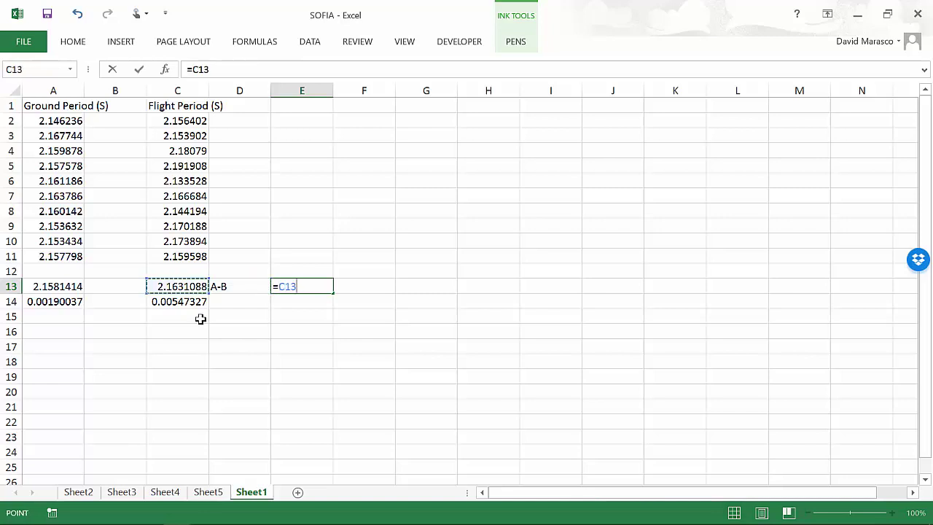
type("-")
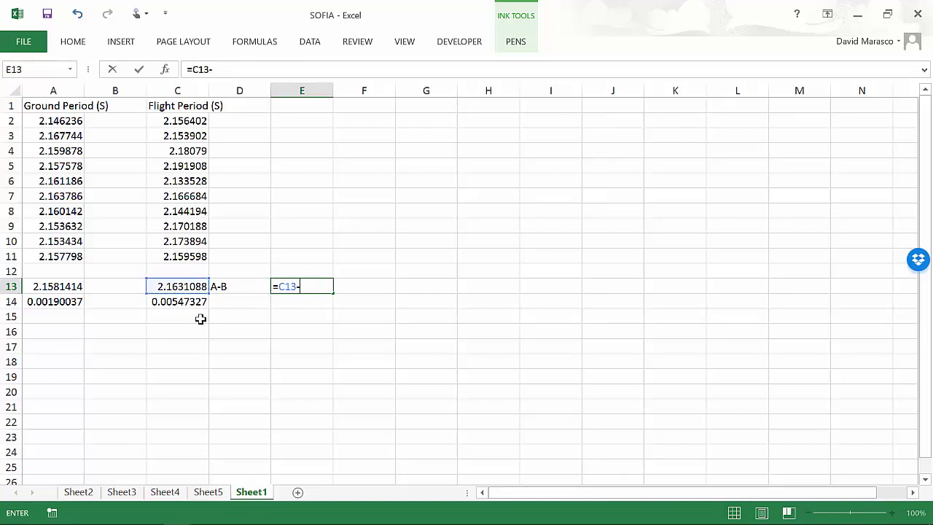
key("Left")
key("Left")
key("Left")
key("Left")
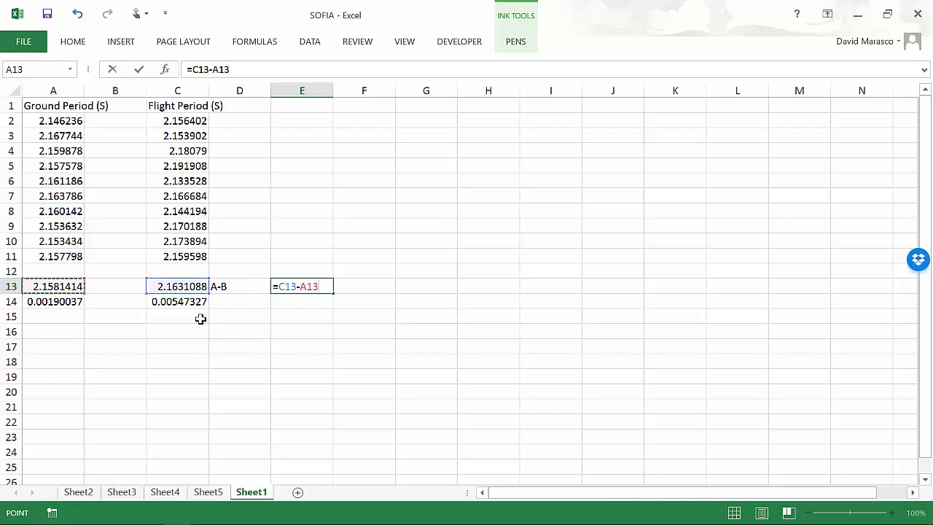
key("Return")
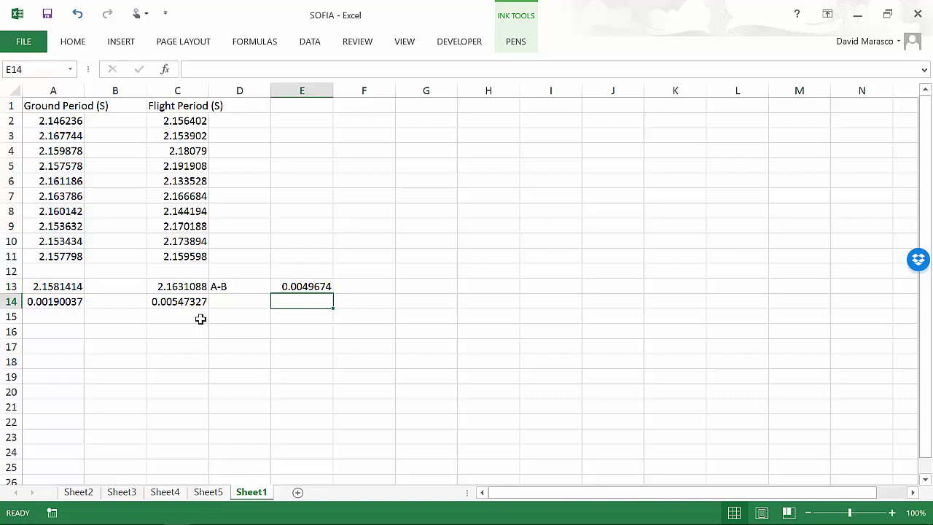
key("Left")
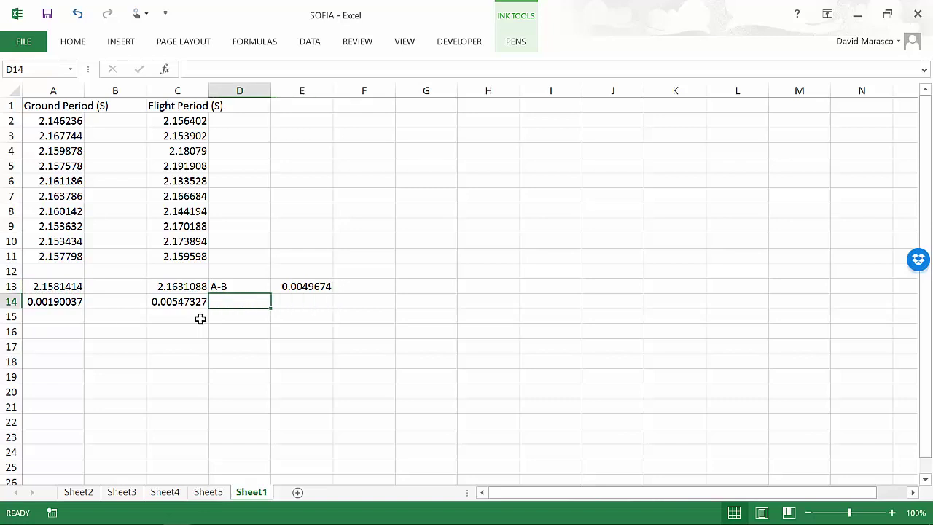
Step: Enter the label Uncertainty in cell D14, beneath the A-B label
type("Unce")
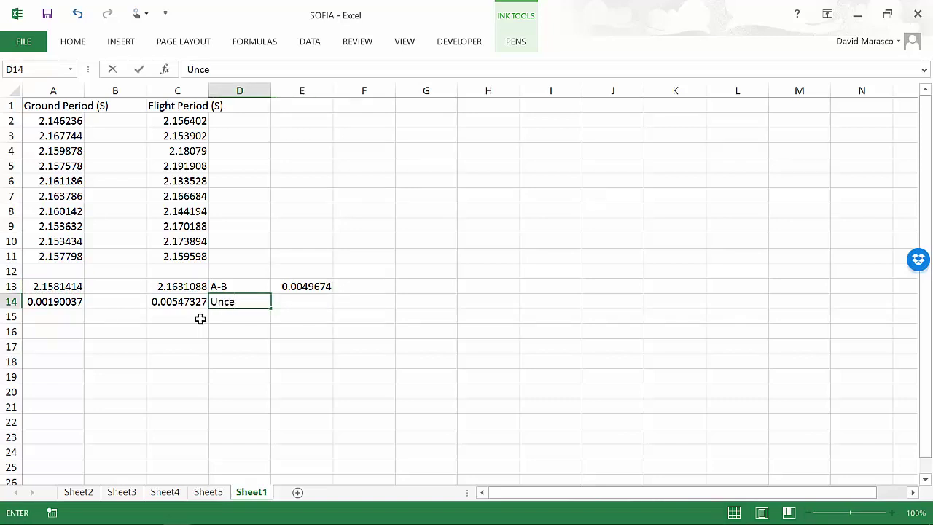
type("rtainty")
key("Tab")
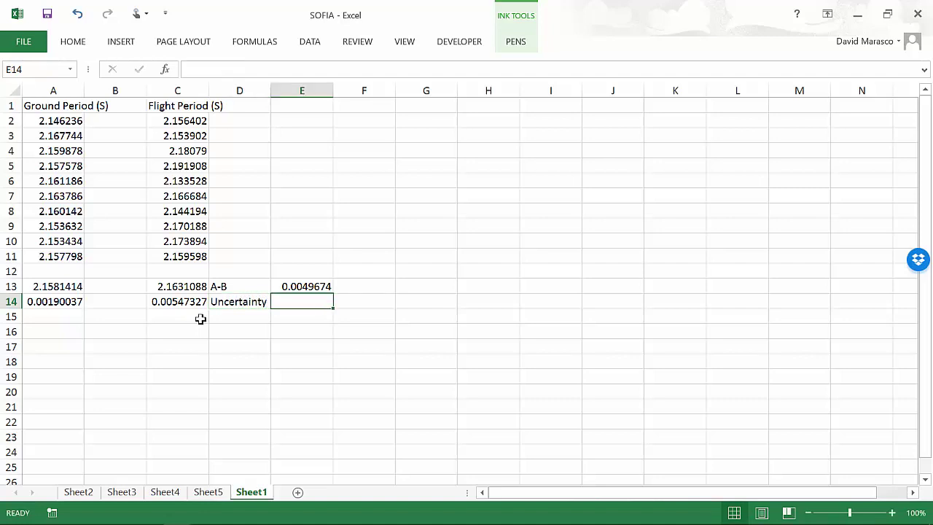
Step: Calculate the combined uncertainty of both standard errors in cell E14 with the formula =SQRT(C14^2+A14^2)
type("=SQ")
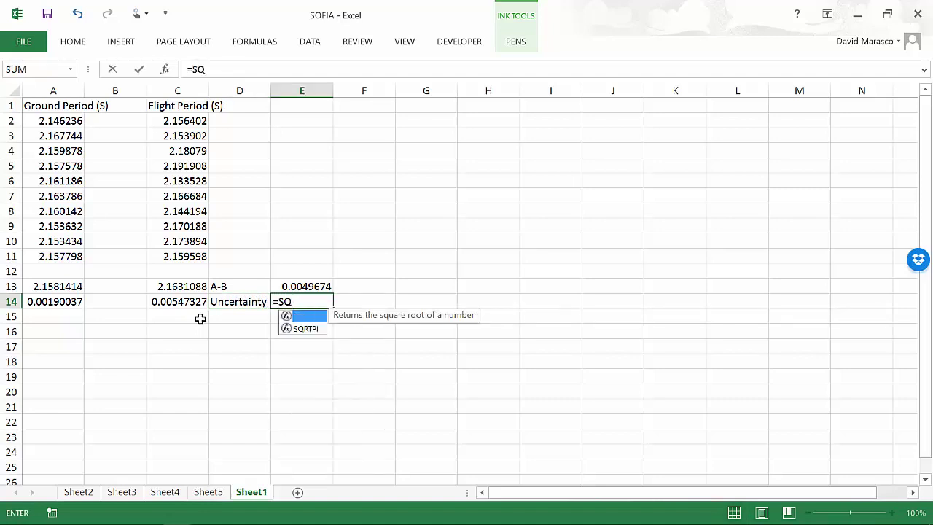
type("RT(")
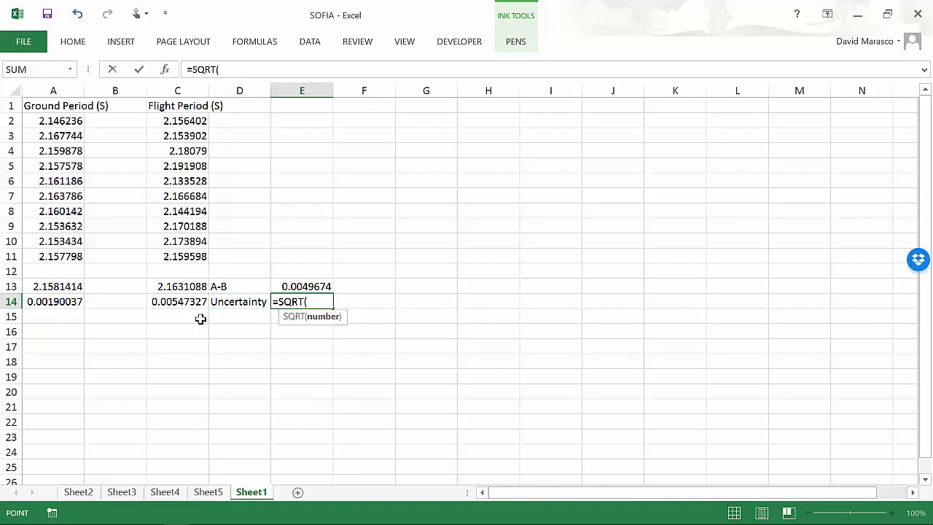
key("Left")
key("Left")
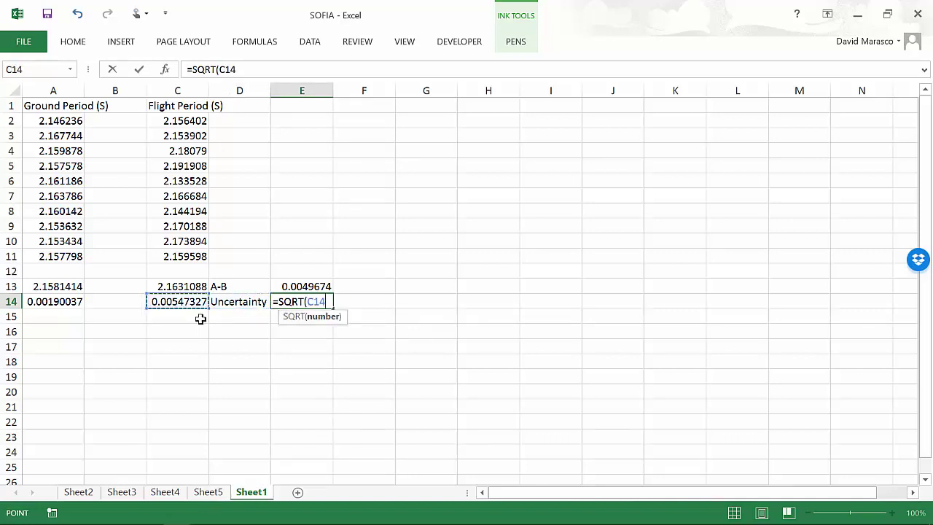
type("^2+")
key("Left")
key("Left")
key("Left")
key("Left")
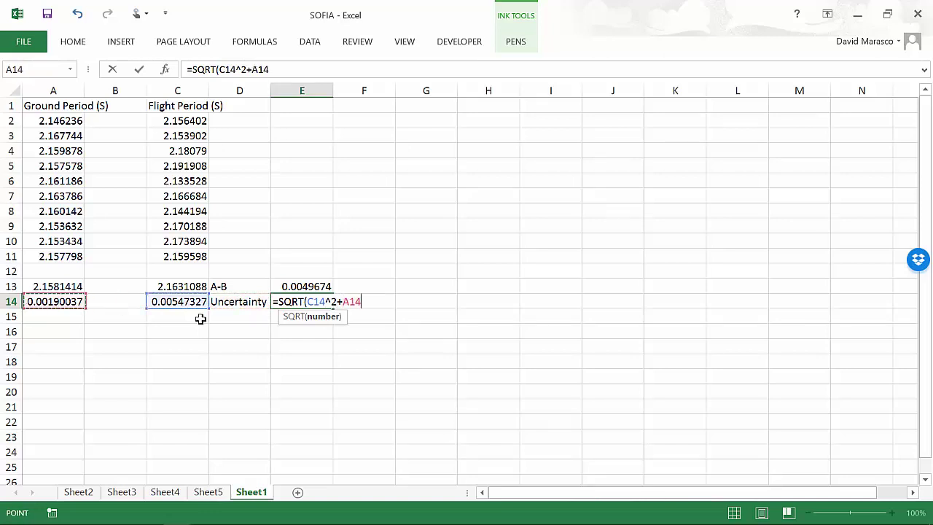
type("^2)")
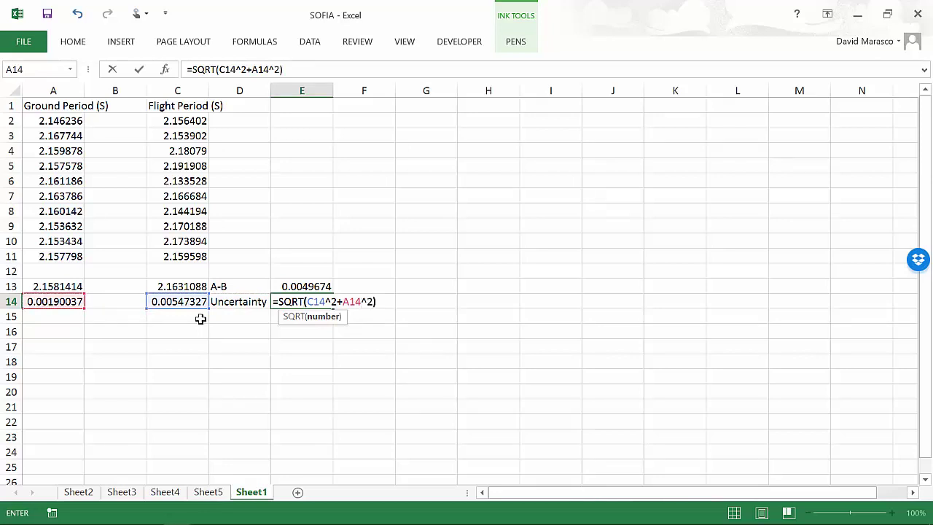
key("Return")
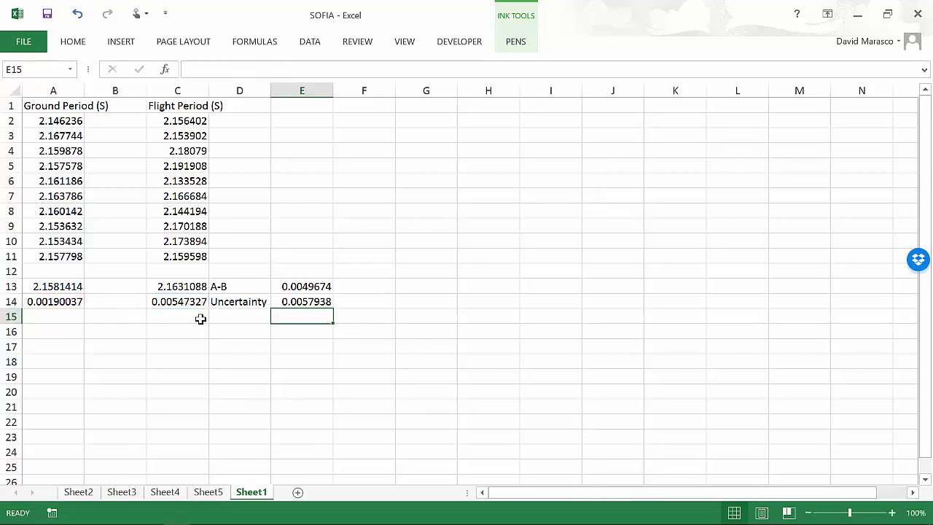
Step: Enter the label t' in cell D16, two rows below the Uncertainty label
key("Down")
key("Left")
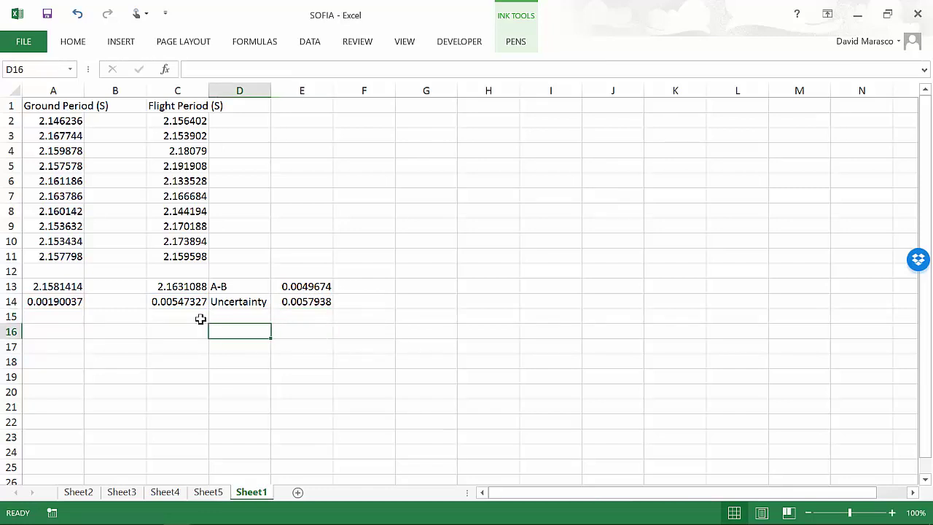
type("t'")
key("Tab")
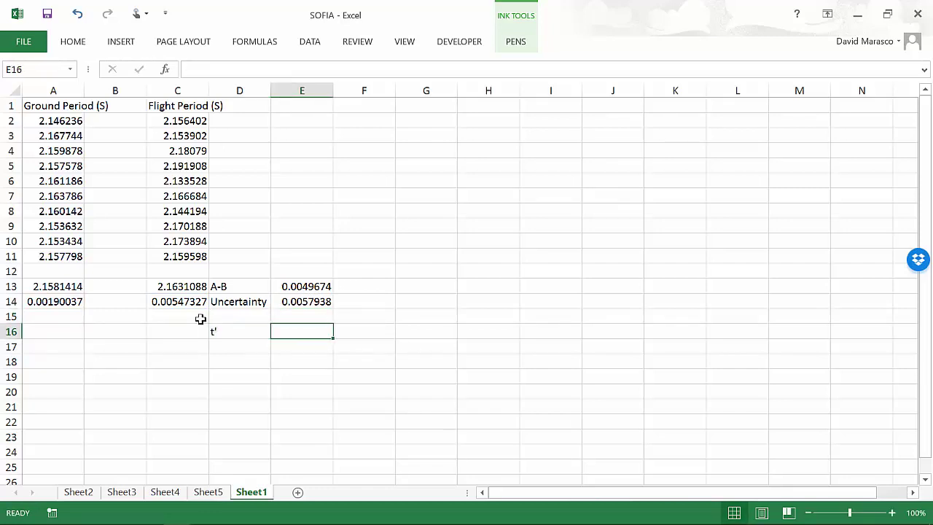
Step: Calculate t' in cell E16 by dividing the difference by its uncertainty with the formula =E13/E14
type("=")
key("Up")
key("Up")
key("Up")
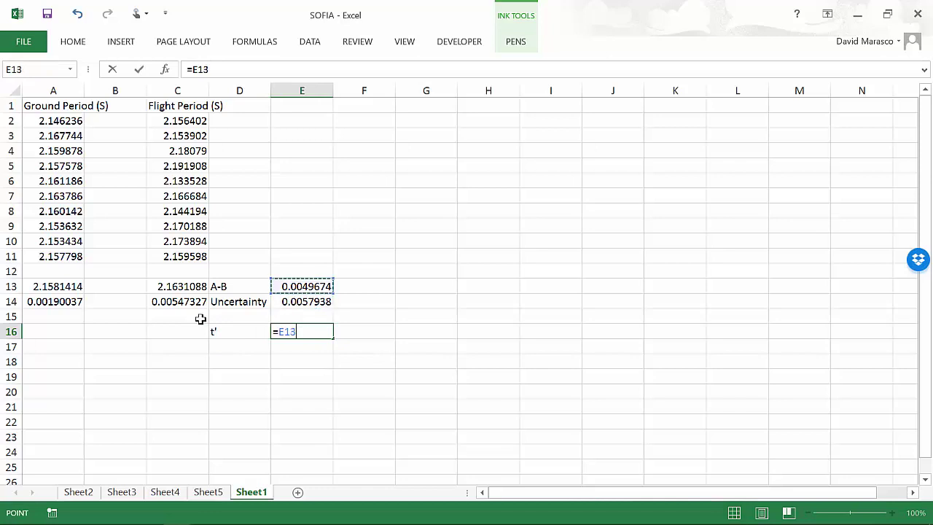
type("/")
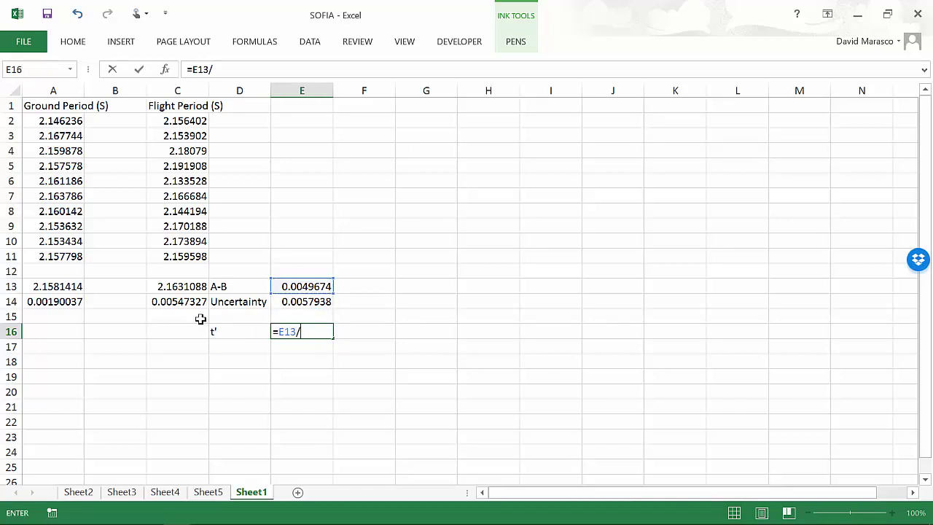
key("Down")
key("Up")
key("Up")
key("Up")
key("ctrl+Return")
key("Return")
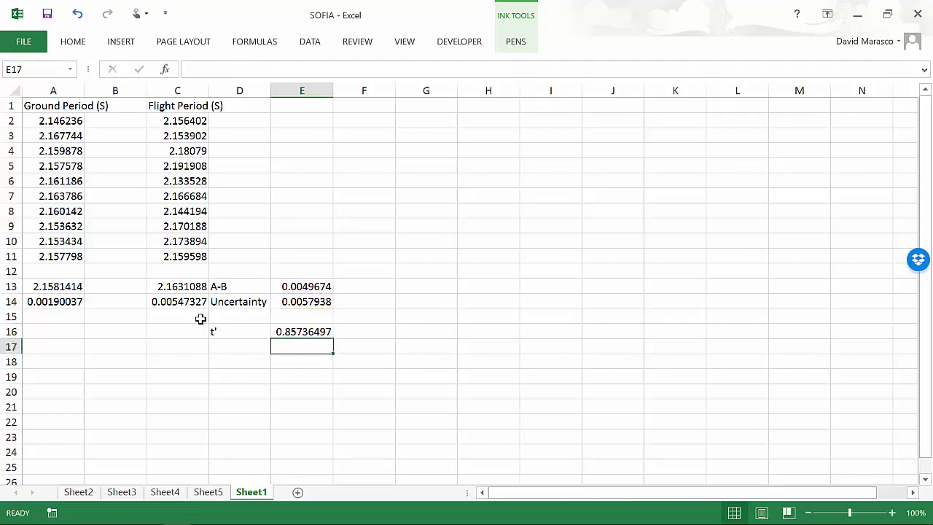
key("Up")
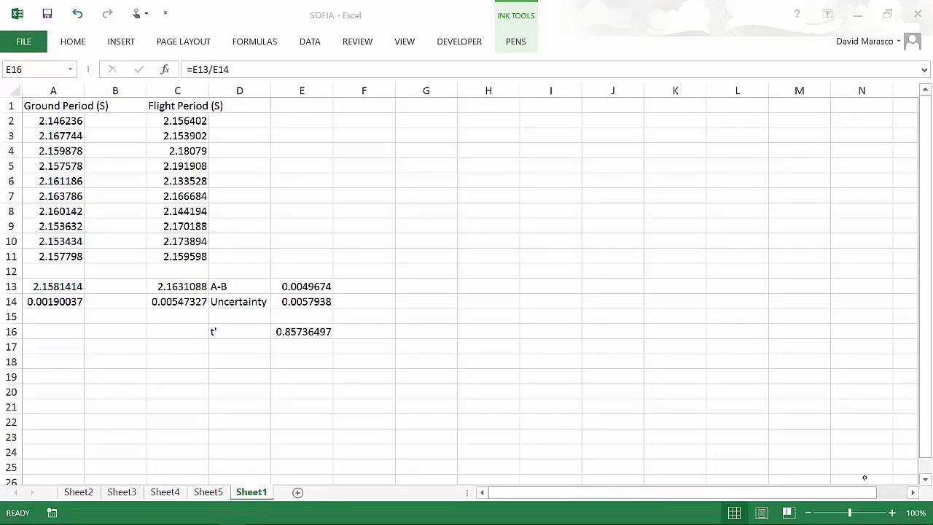
Step: Examine the standard errors in C14 and A14 and go through the flight period column from its header down
left_click(166, 298)
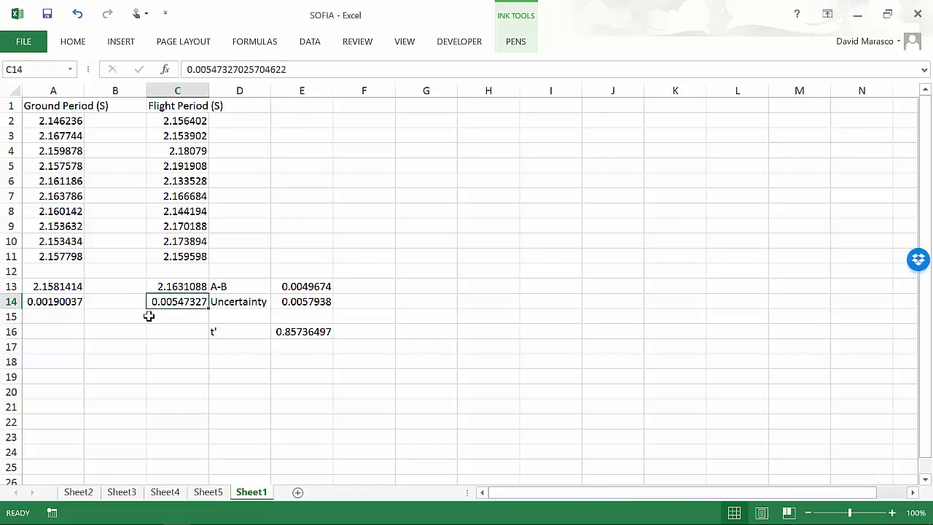
left_click(64, 295)
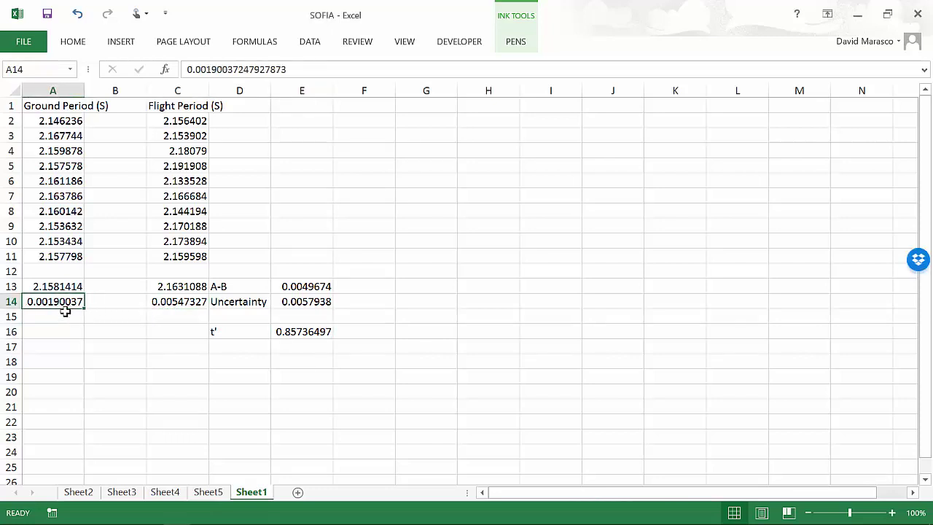
left_click(152, 107)
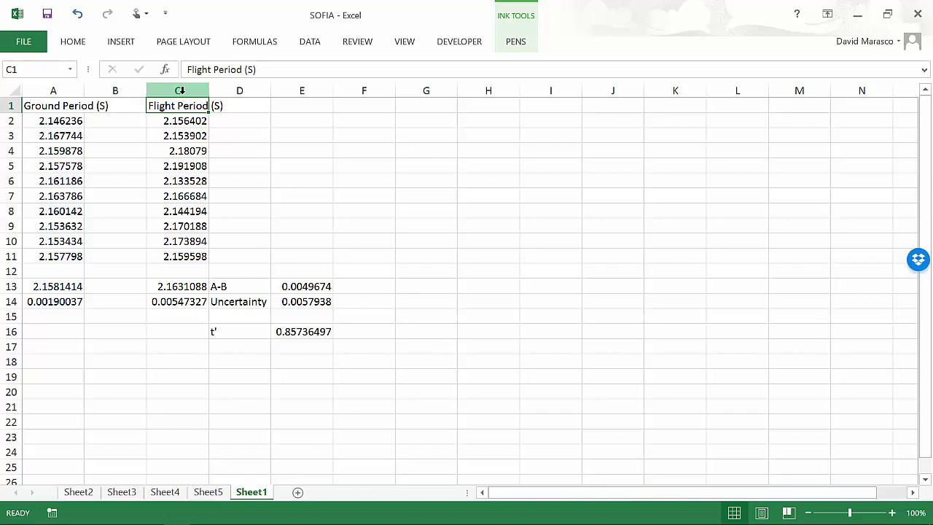
key("Down")
key("Down")
key("Down")
key("Down")
key("Down")
key("Down")
key("Down")
key("Down")
key("Down")
key("Down")
key("Down")
key("Down")
key("Down")
key("Down")
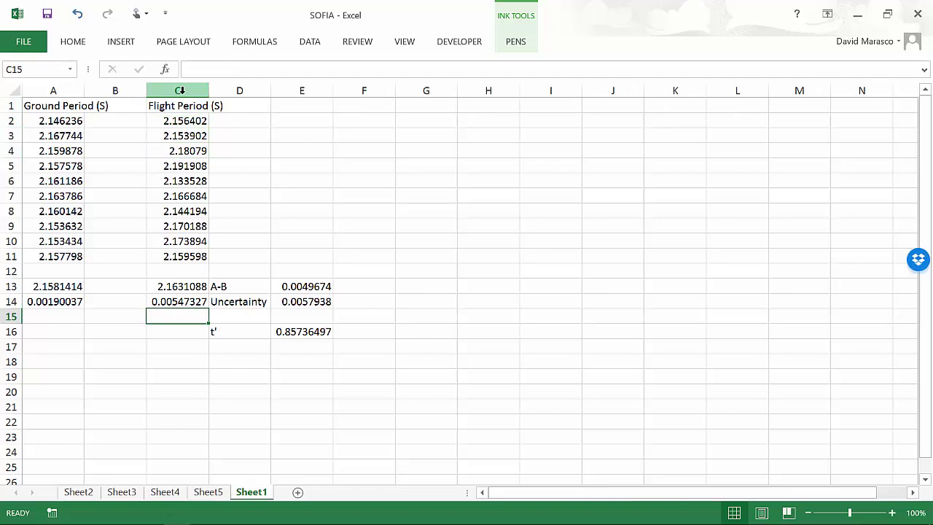
Step: Replace the flight and ground standard errors in cells C14 and A14 with .001 each
key("Up")
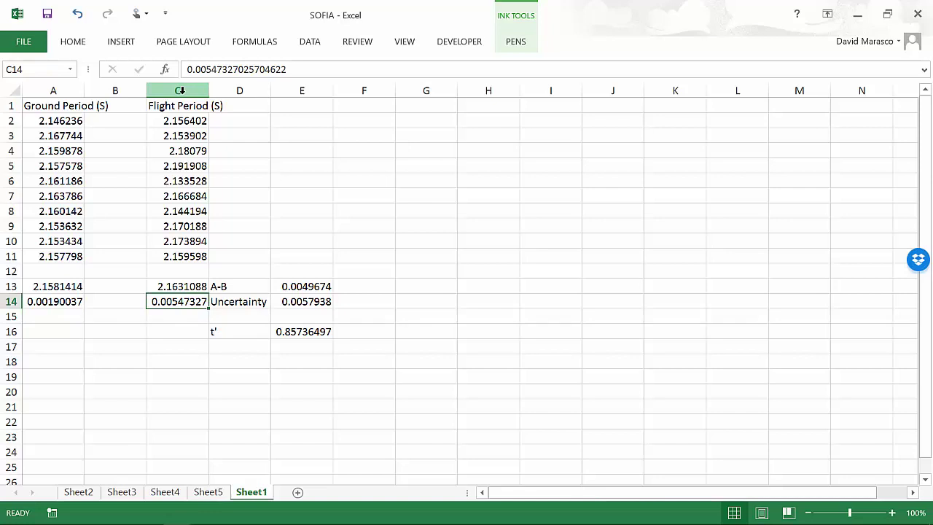
type(".001")
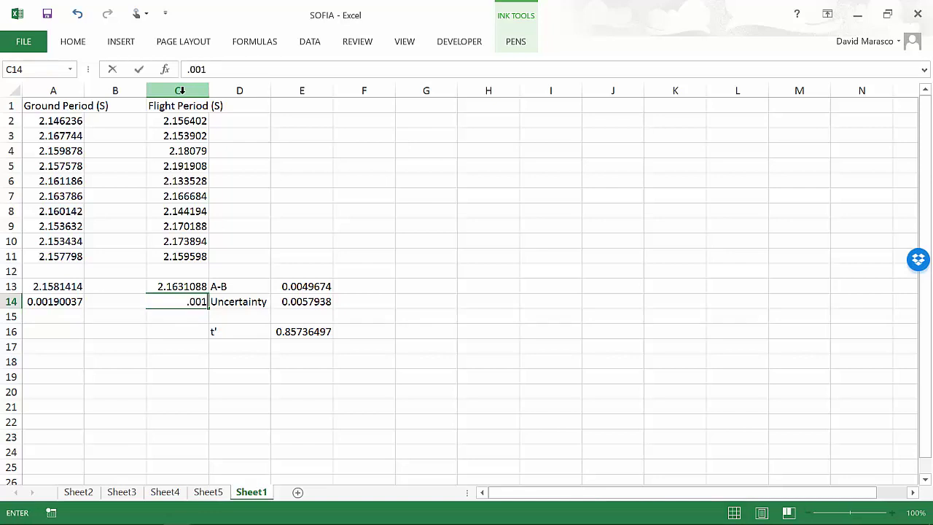
key("Left")
key("Left")
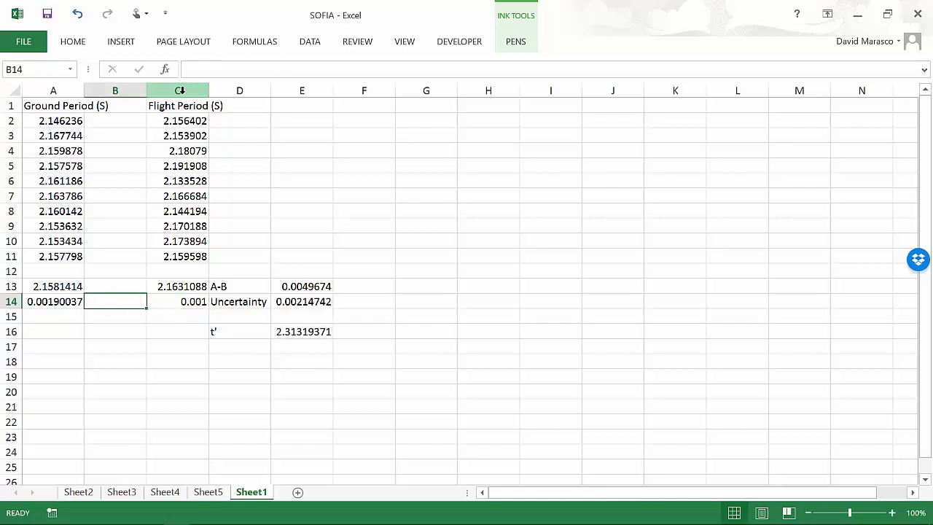
type(".")
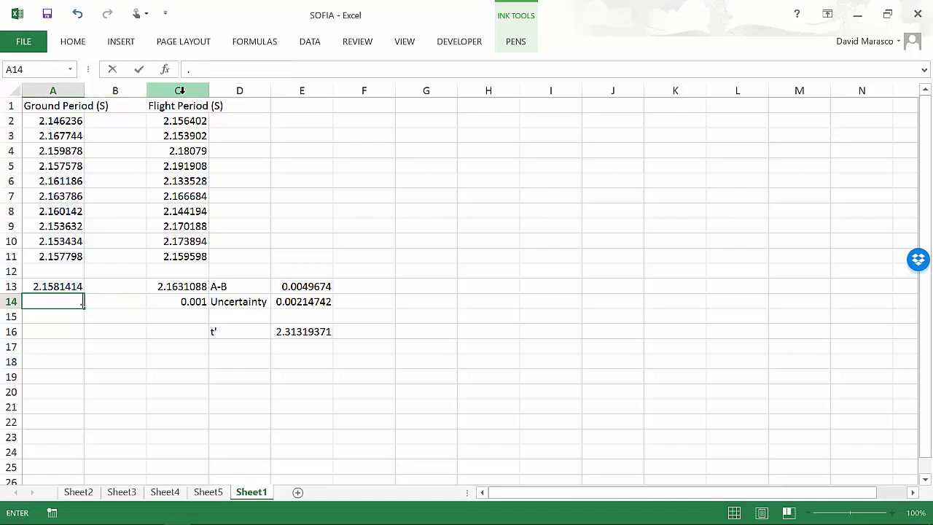
type("001")
key("Return")
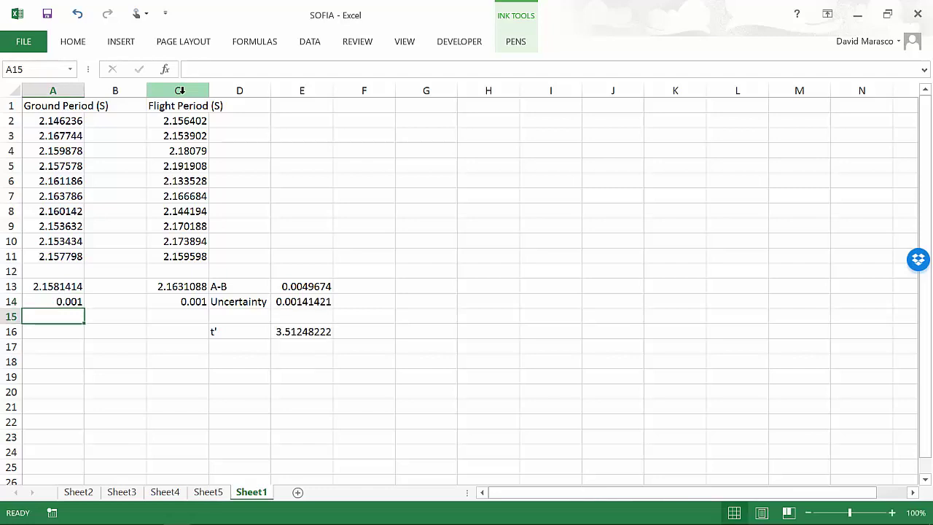
Step: Compare the ground and flight means in A13 and C13 and check their difference in E13
key("Up")
key("Up")
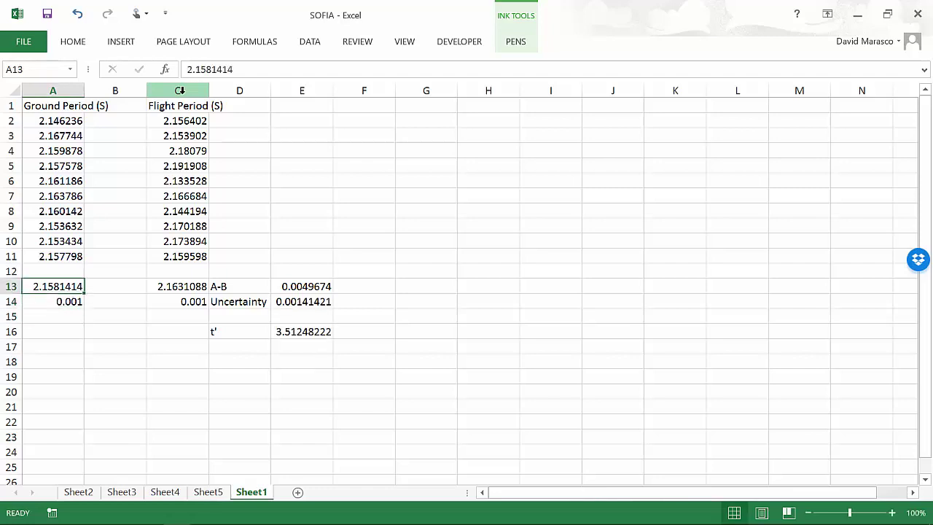
key("Right")
key("Right")
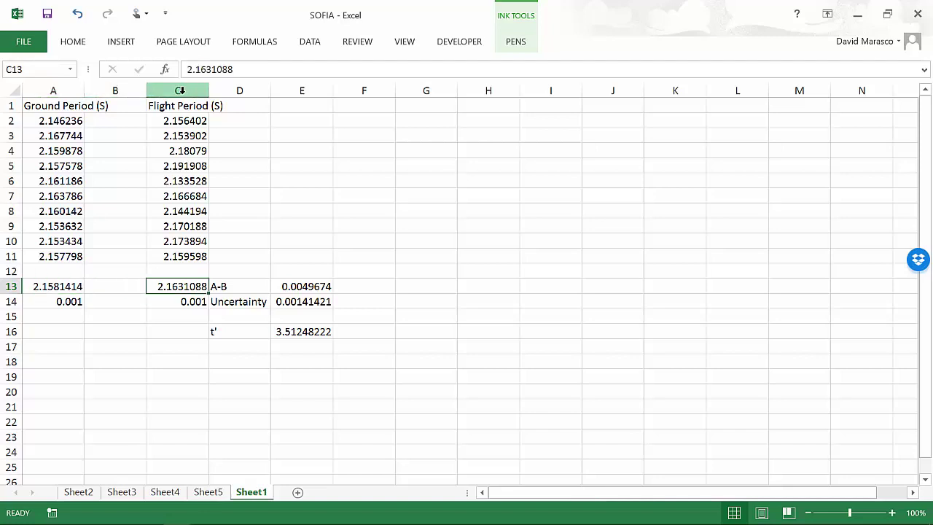
key("Left")
key("Left")
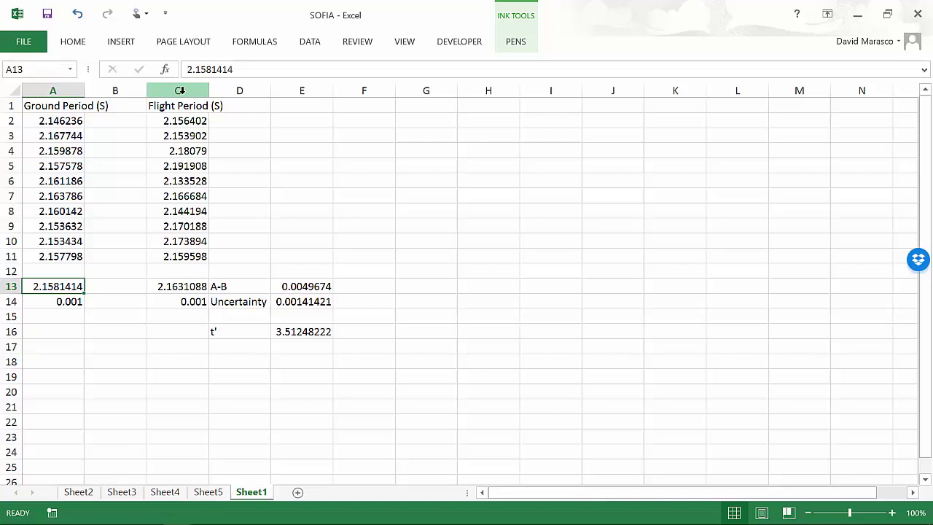
key("Right")
key("Right")
key("Right")
key("Right")
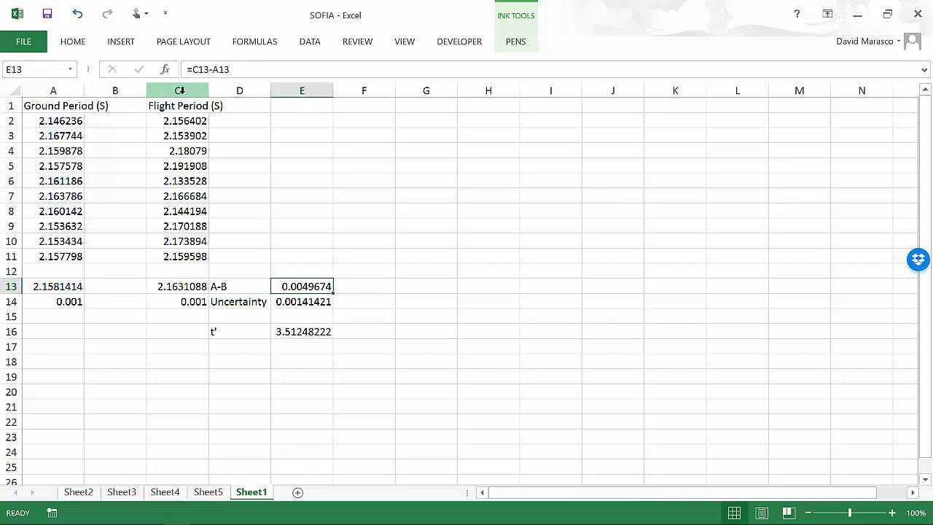
Step: Examine the combined uncertainty in E14 against the two standard errors in row 14, and check the t' value in E16
key("Down")
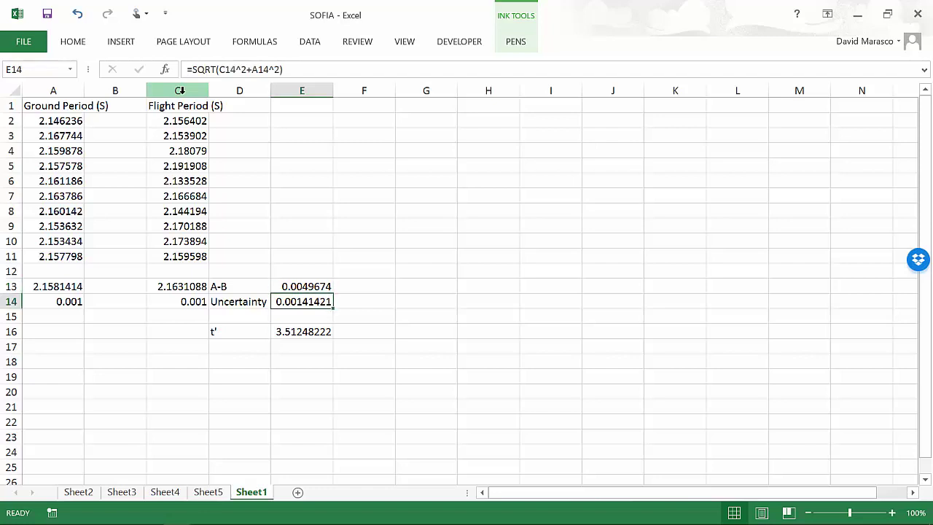
key("Left")
key("Left")
key("Left")
key("Left")
key("Right")
key("Right")
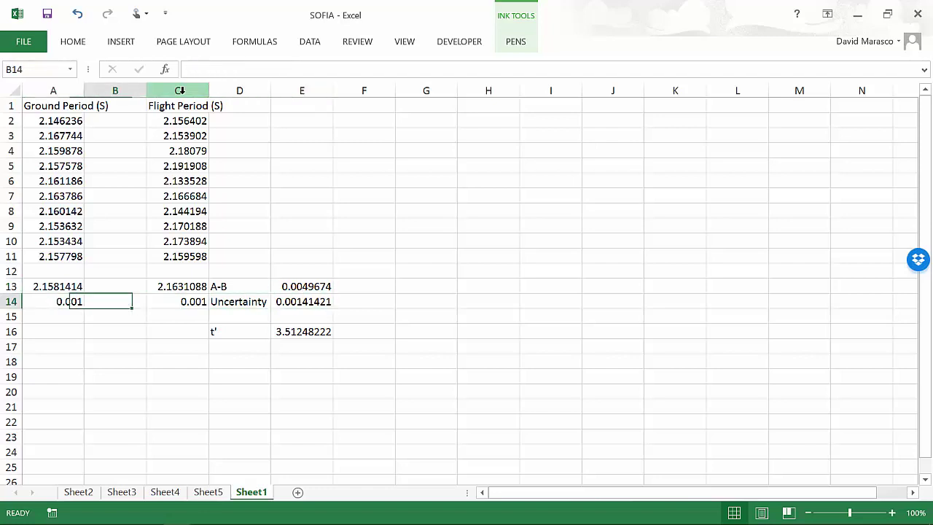
key("Left")
key("Left")
key("Right")
key("Right")
key("Right")
key("Right")
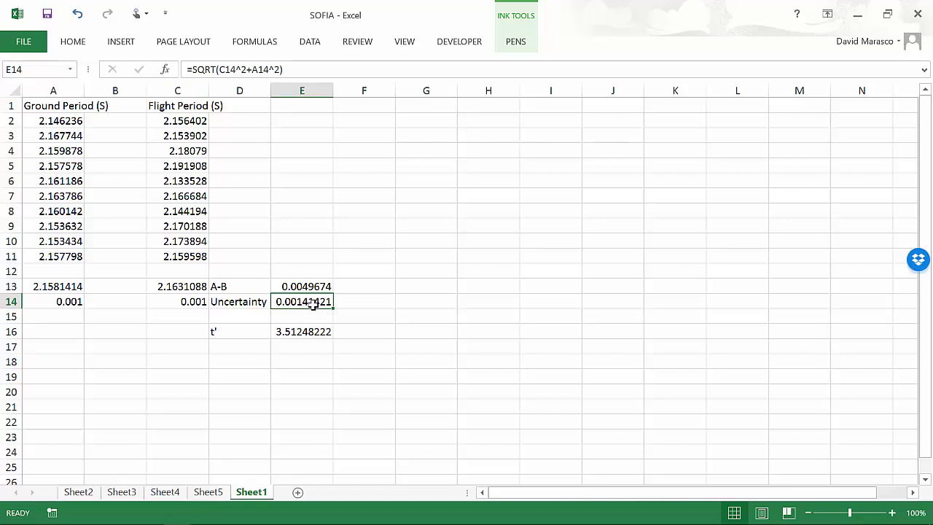
left_click(282, 301)
left_click(306, 331)
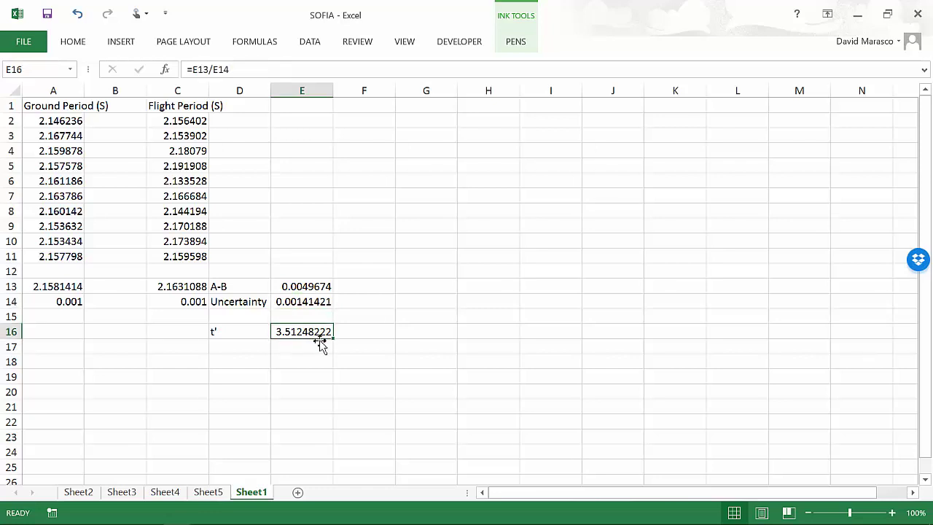